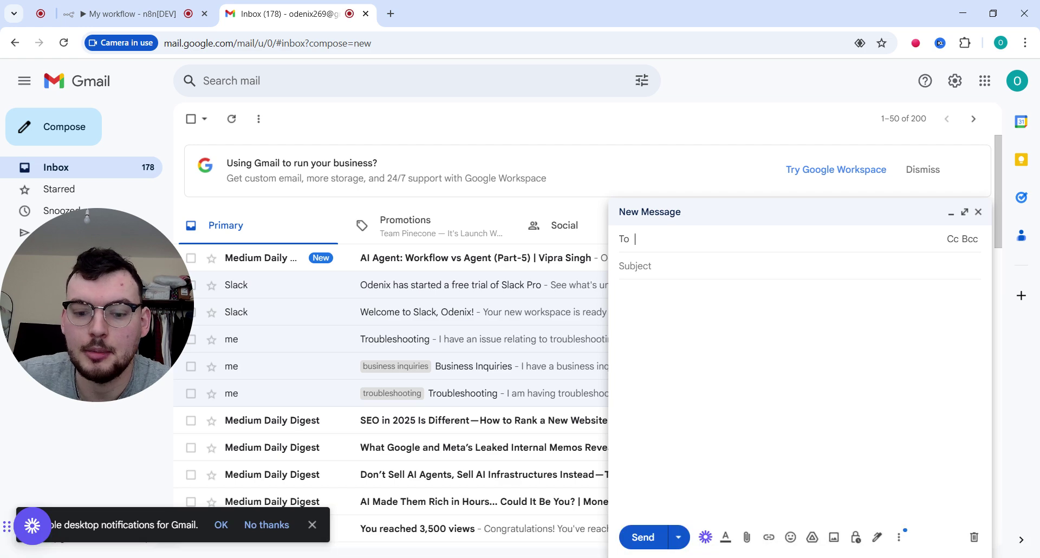
Step: Send an email to the account's own address with subject "Troubleshooting" and body "I am having issues relating to troubleshooting"
text(odenix)
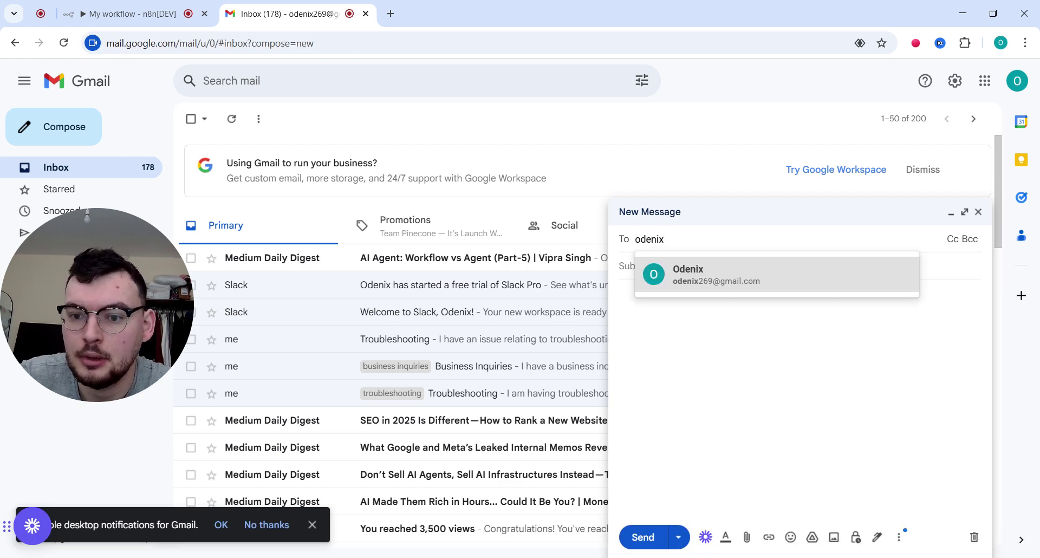
click(747, 270)
key(Tab)
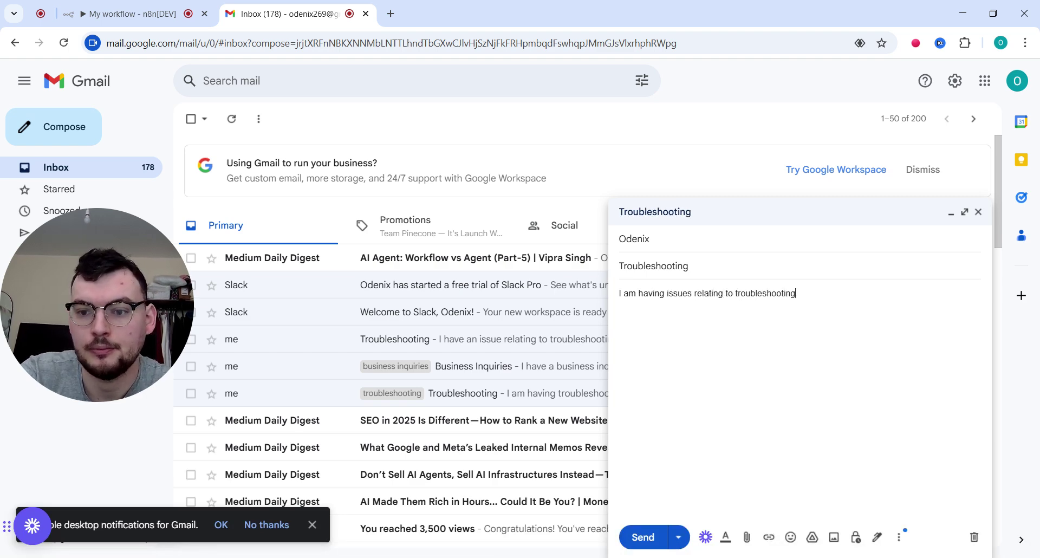
click(642, 537)
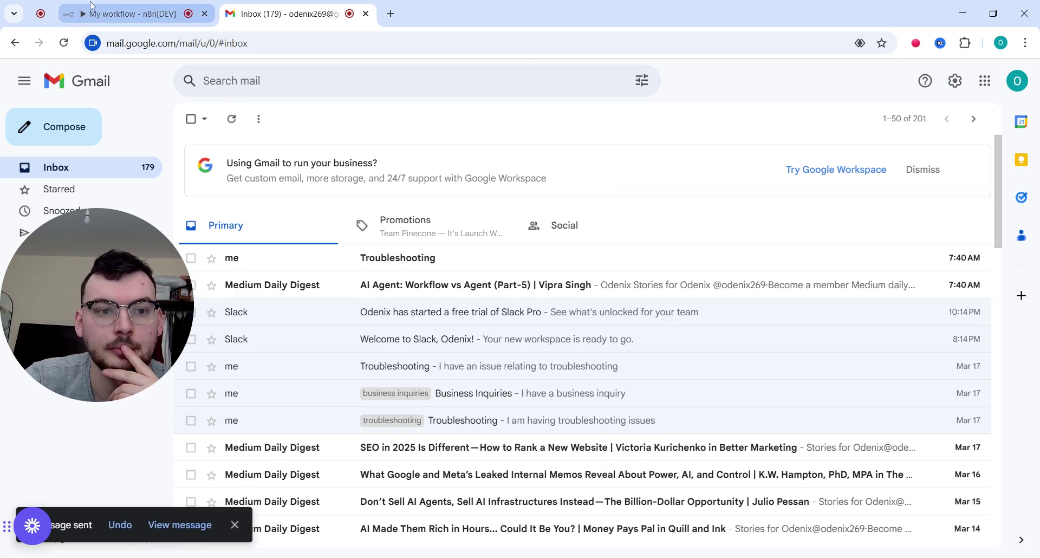
Step: Switch to the n8n workflow and run a test of the whole workflow
click(127, 14)
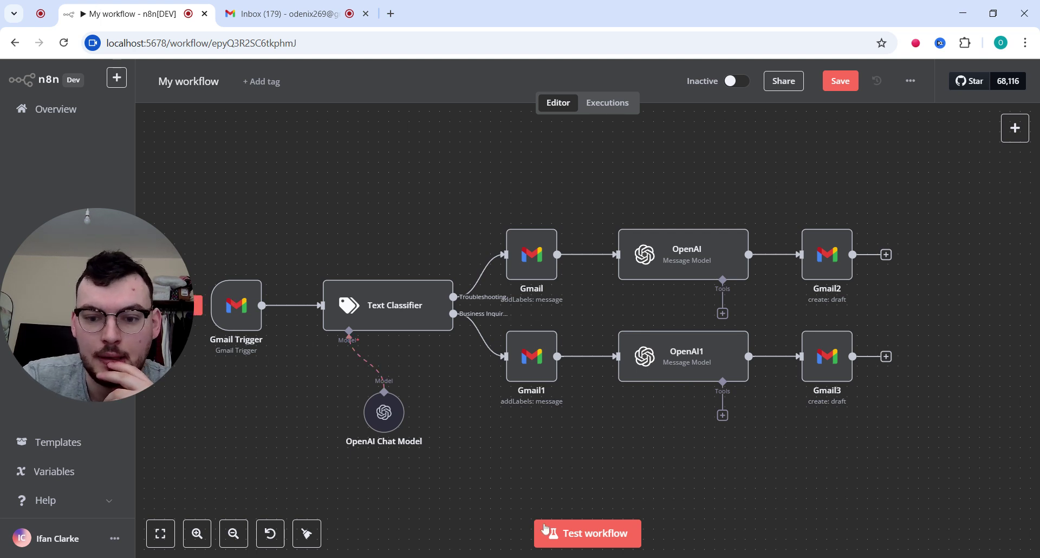
click(560, 533)
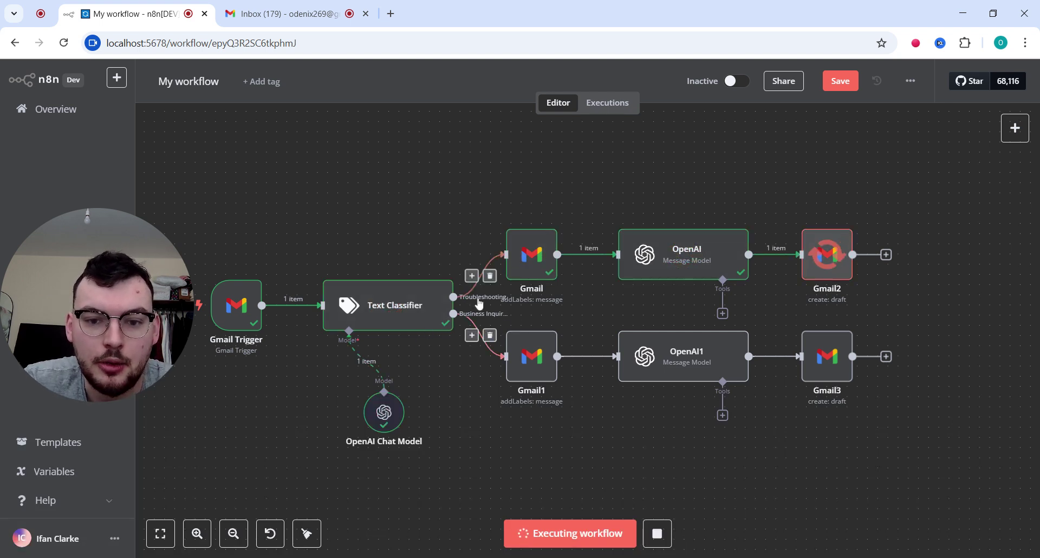
Step: Switch back to Gmail and check the newest email under the troubleshooting label, returning to the label's list
key(ctrl+Tab)
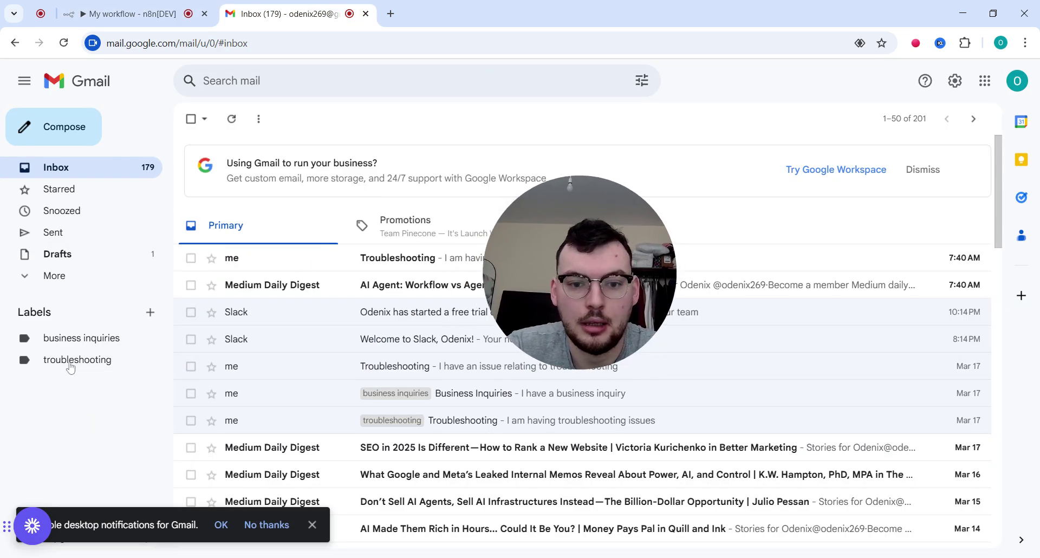
click(67, 366)
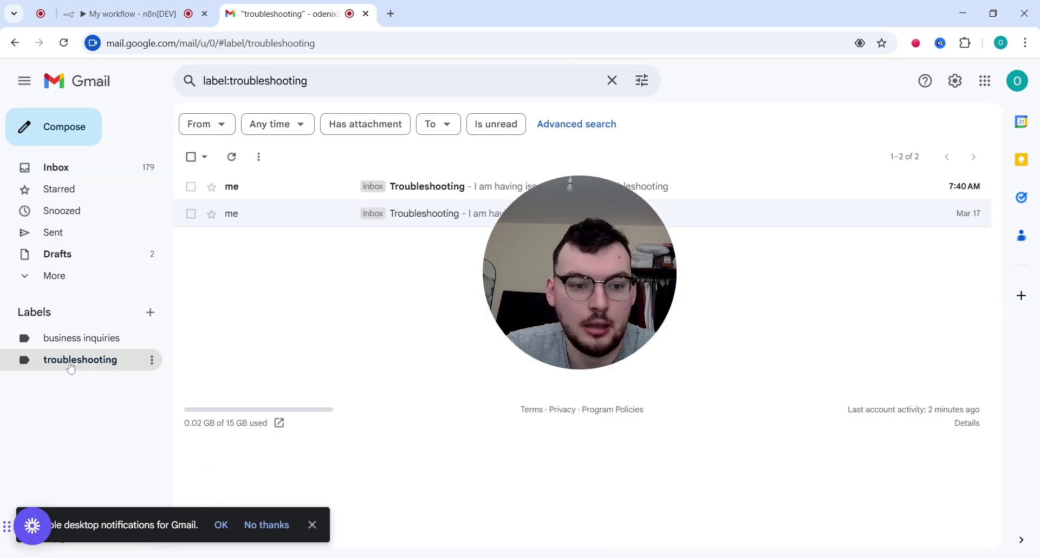
click(482, 186)
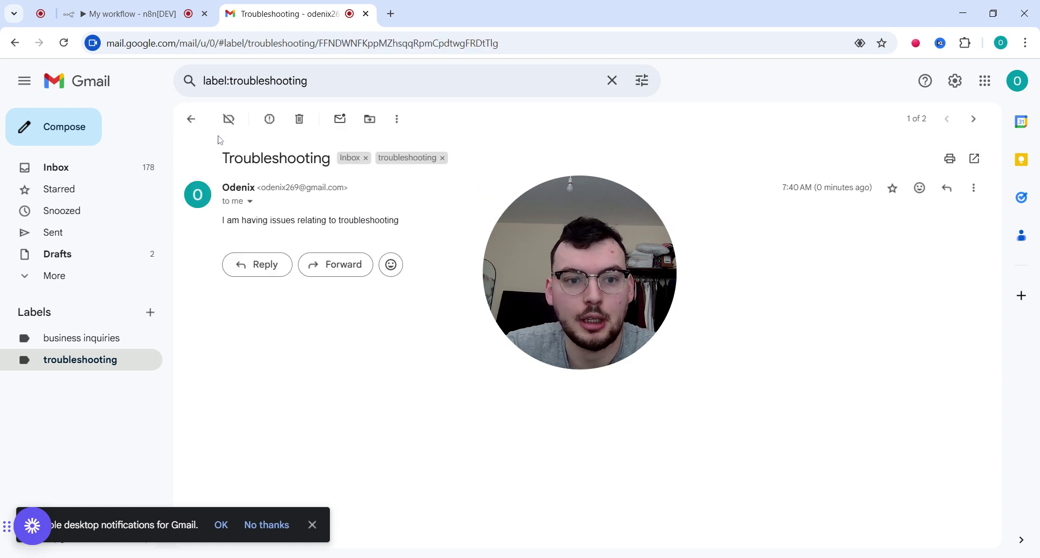
click(191, 118)
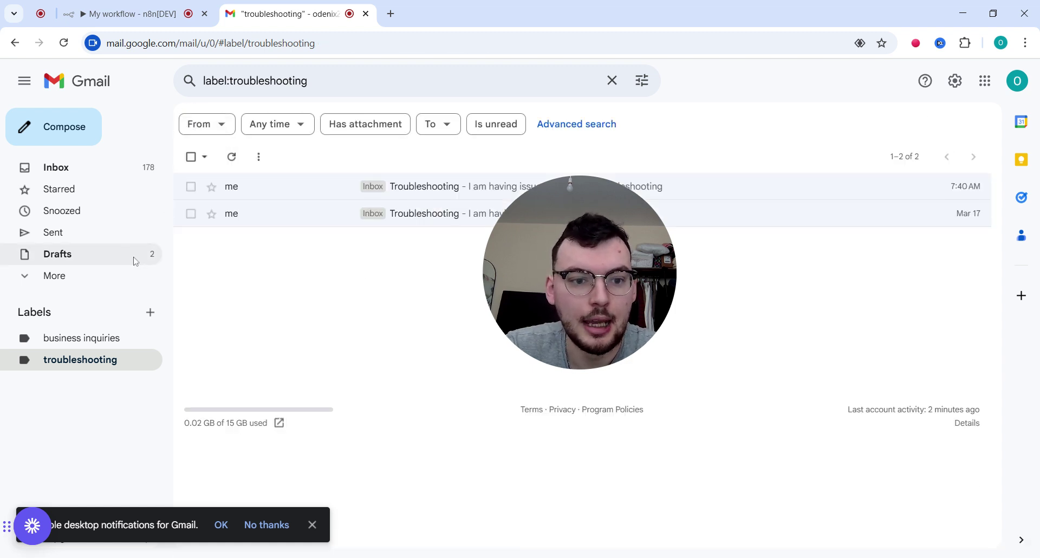
Step: Open the newest Troubleshooting draft in Gmail's drafts to read the generated reply
click(116, 261)
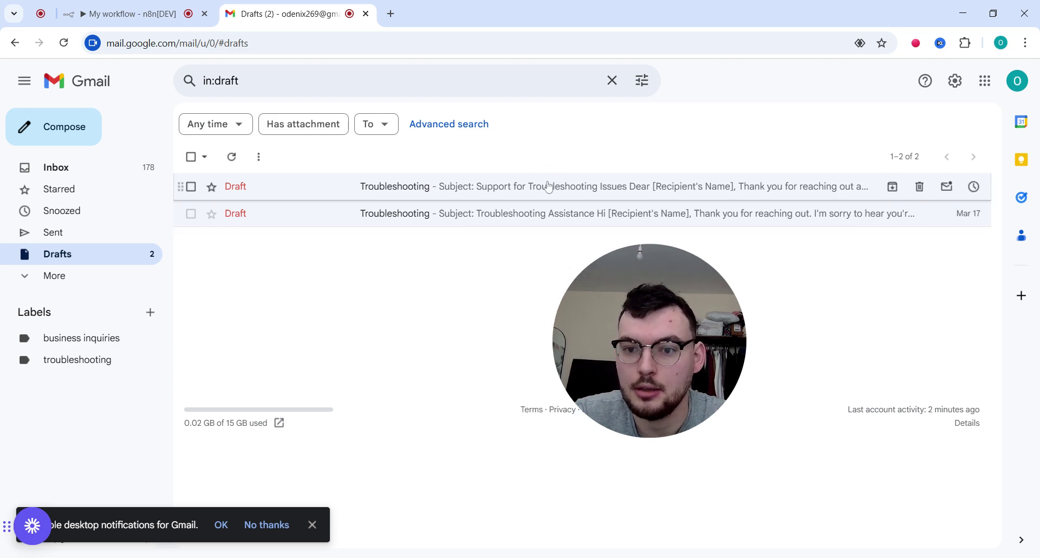
click(552, 186)
drag(563, 313, 283, 253)
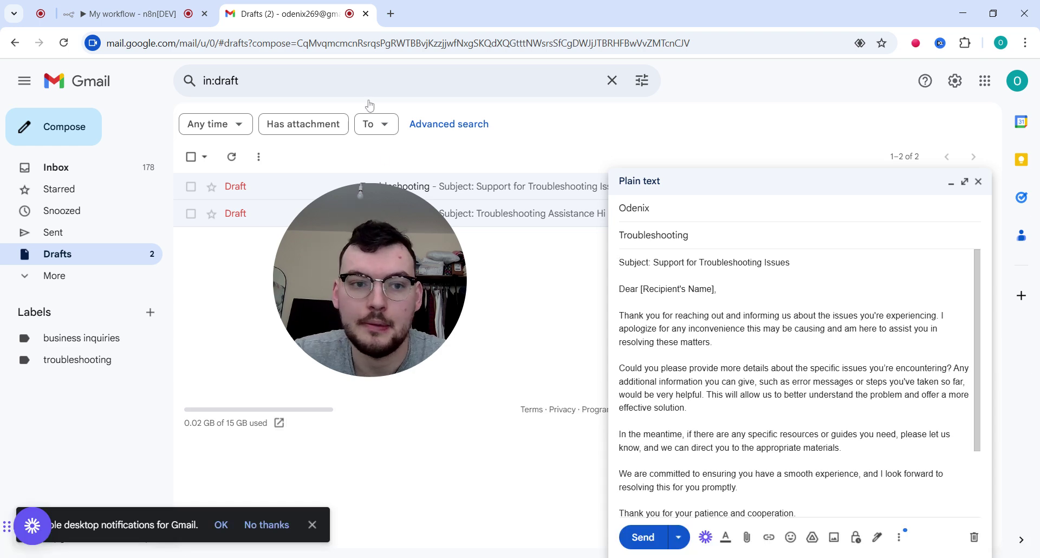
Step: Switch to n8n and examine the Gmail Trigger node's polling and event settings and its output, closing it again
click(120, 12)
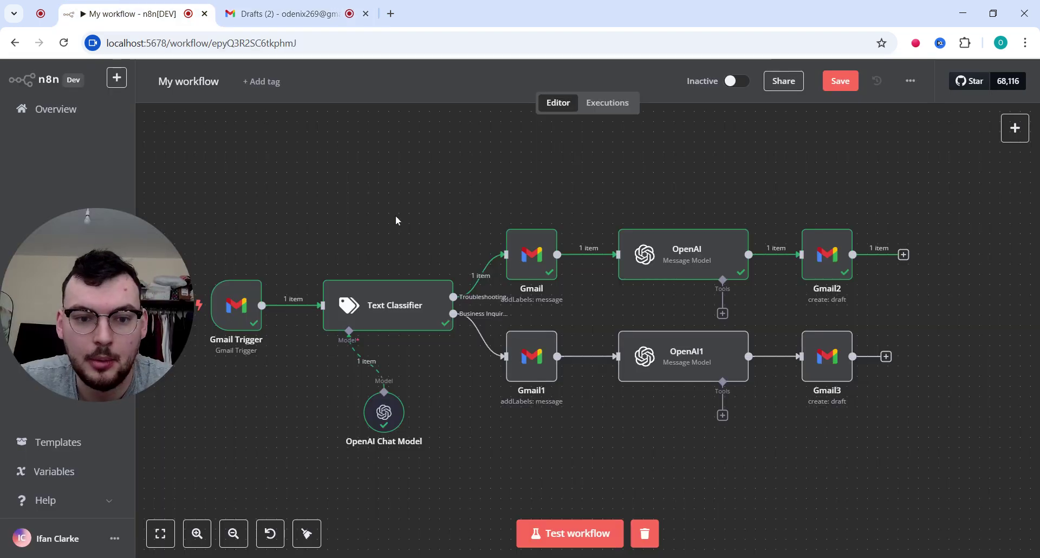
click(240, 313)
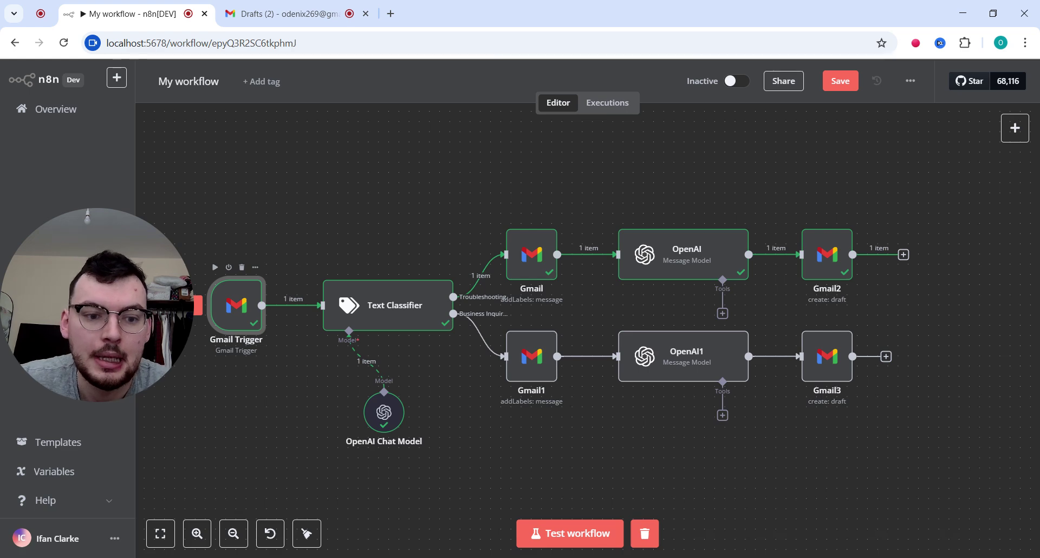
double_click(244, 313)
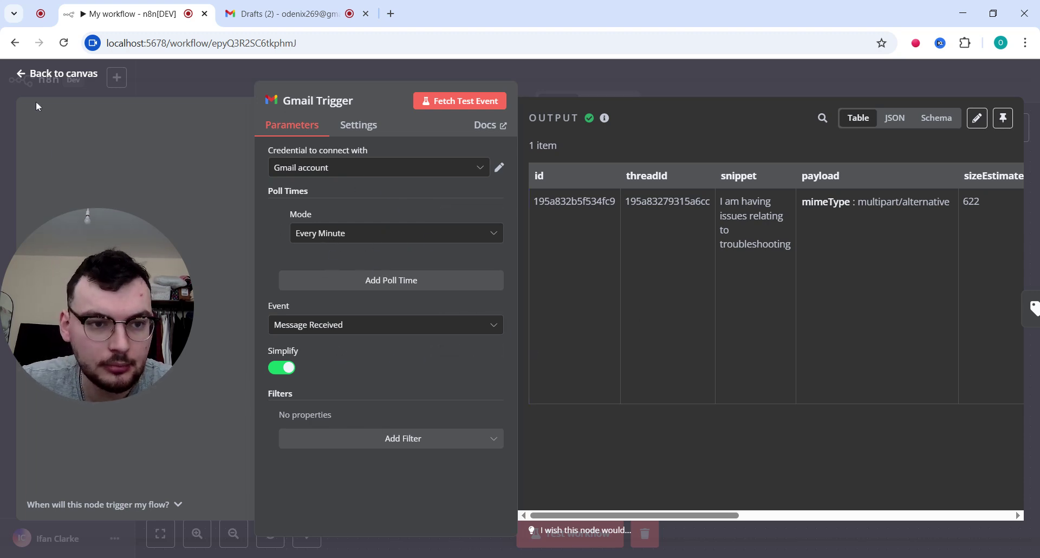
click(21, 73)
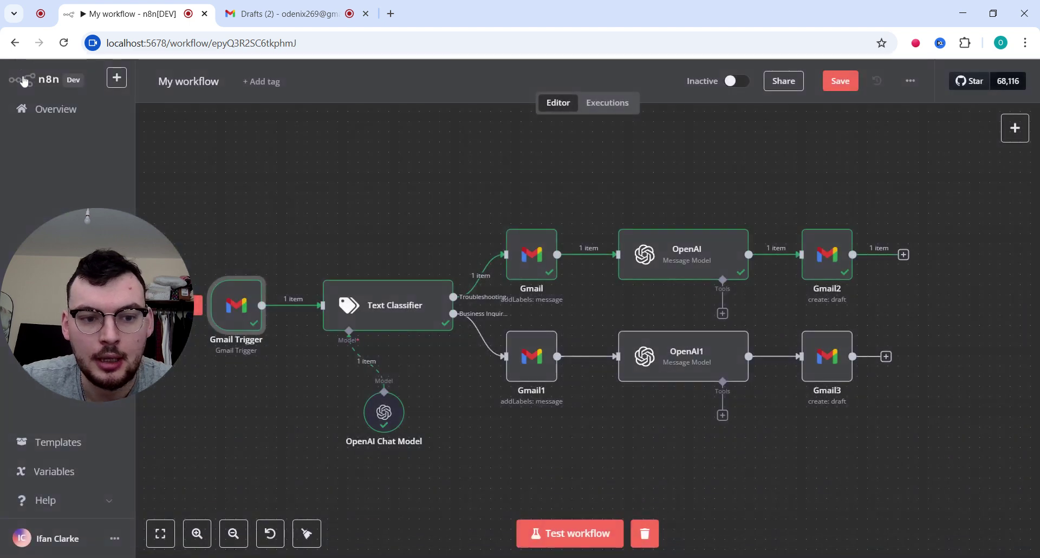
Step: Examine the Text Classifier node's category names and descriptions with the parameters area widened, and return to the canvas
click(395, 309)
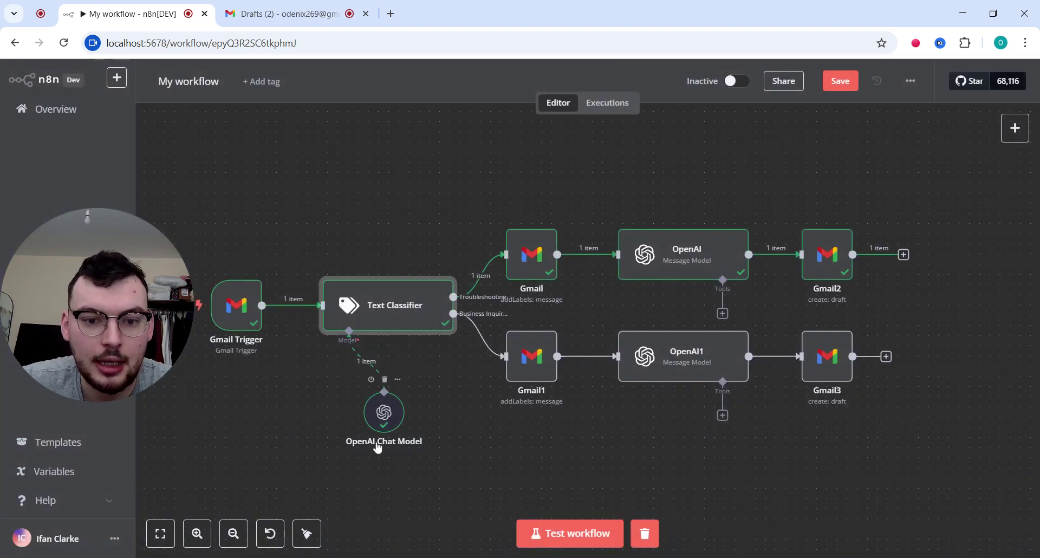
double_click(399, 314)
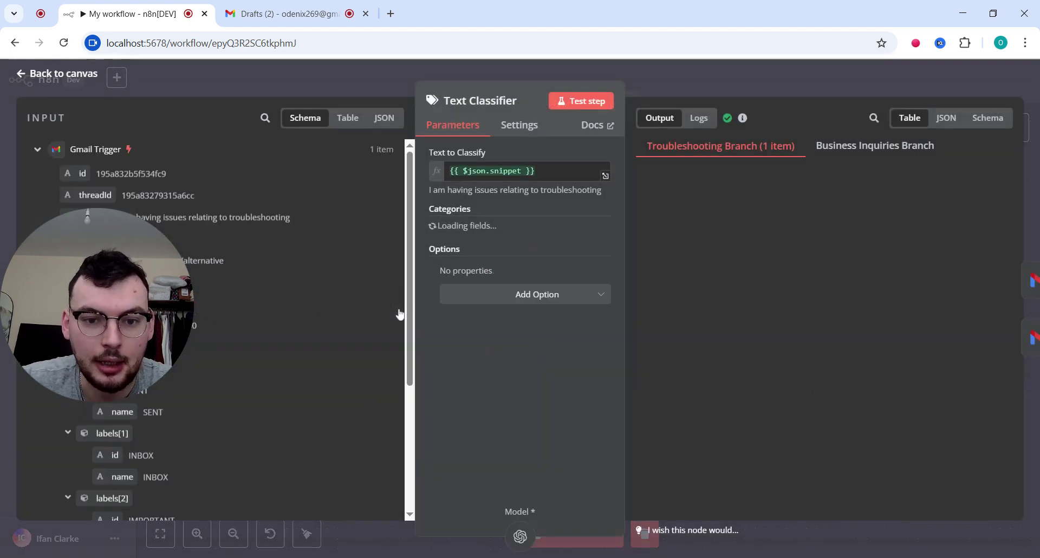
drag(634, 196, 723, 196)
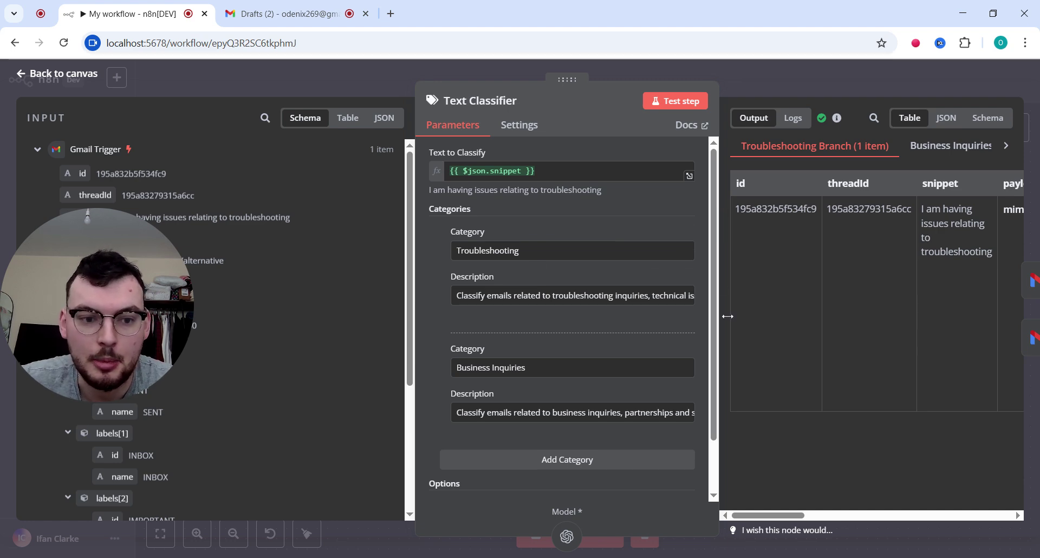
drag(727, 316, 737, 317)
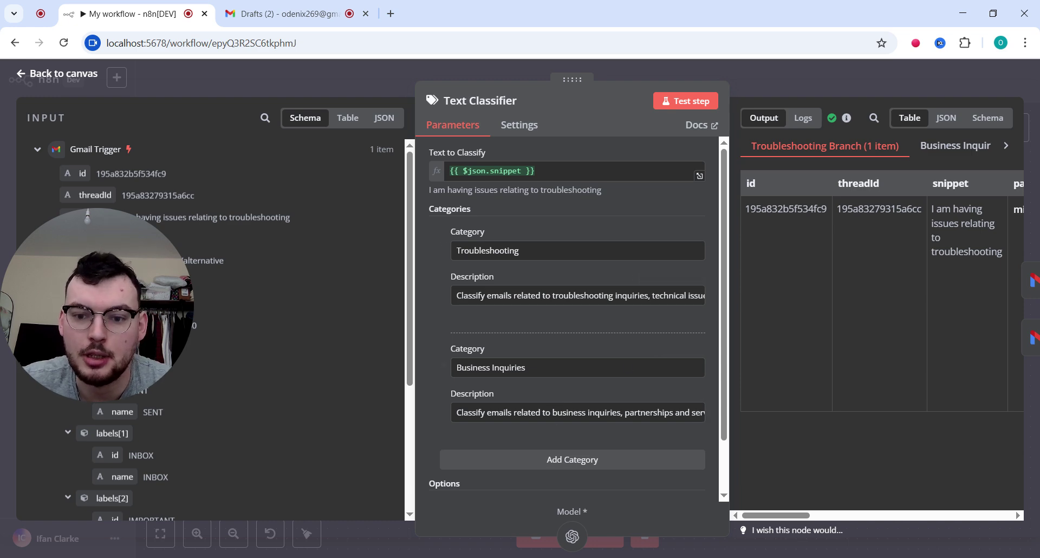
drag(552, 412, 730, 412)
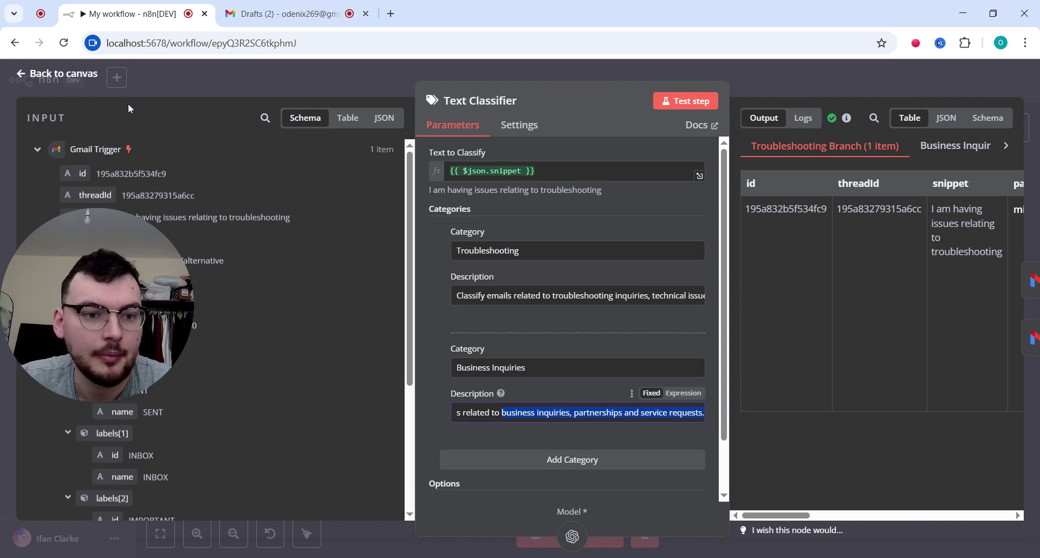
click(24, 79)
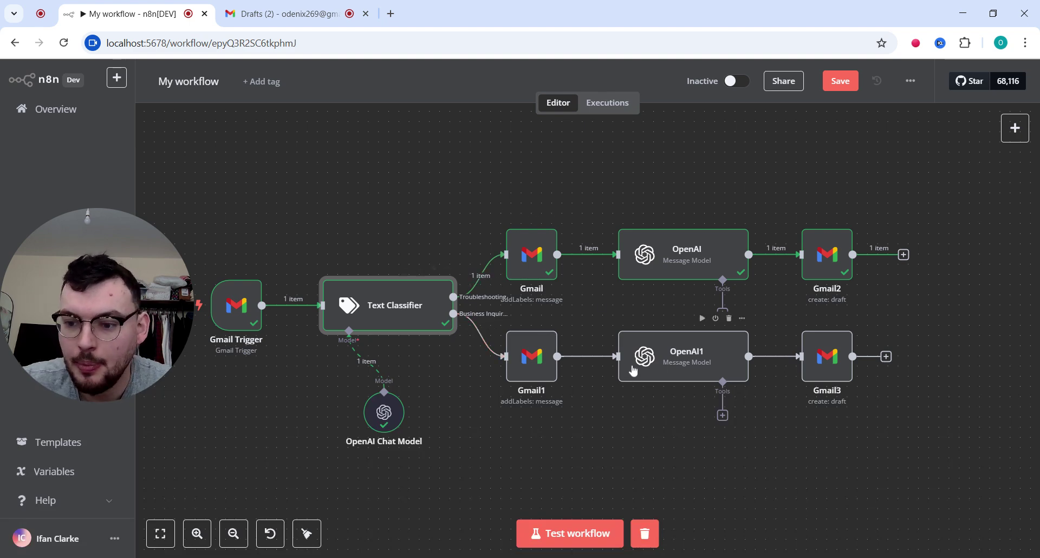
Step: Examine the prompt and generated message of the OpenAI node on the Troubleshooting branch, and return to the canvas
click(535, 273)
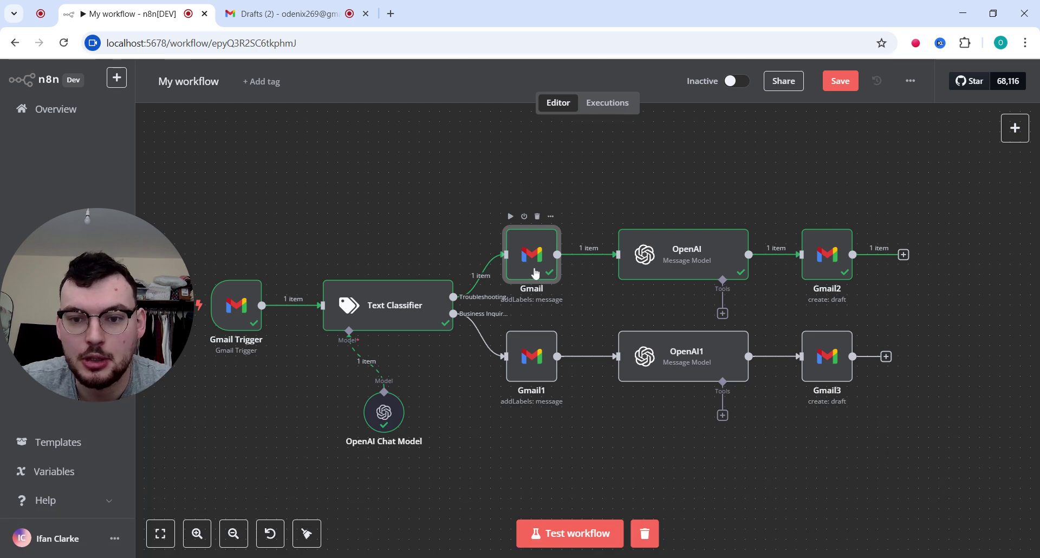
click(677, 267)
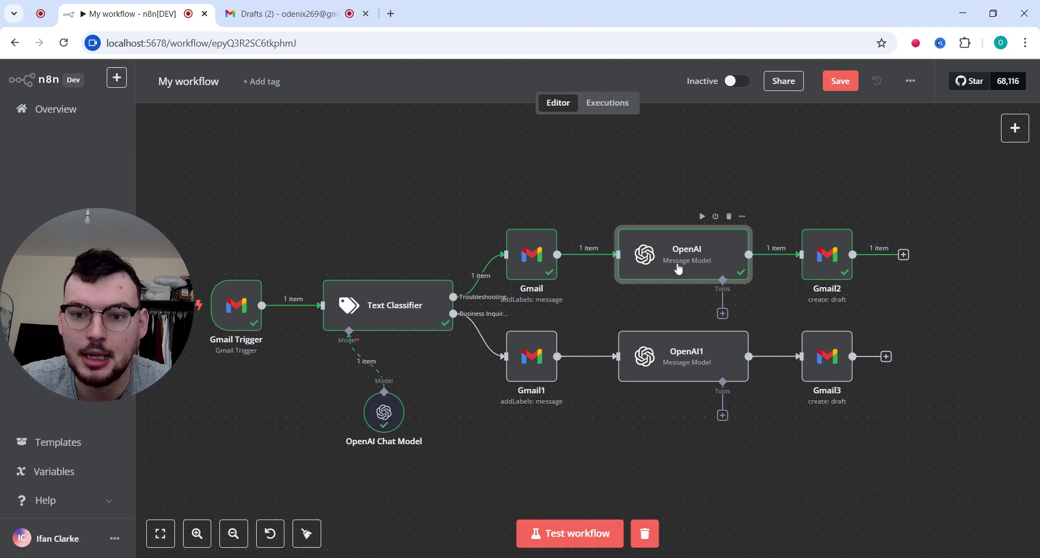
double_click(678, 267)
scroll(503, 268, down, 3)
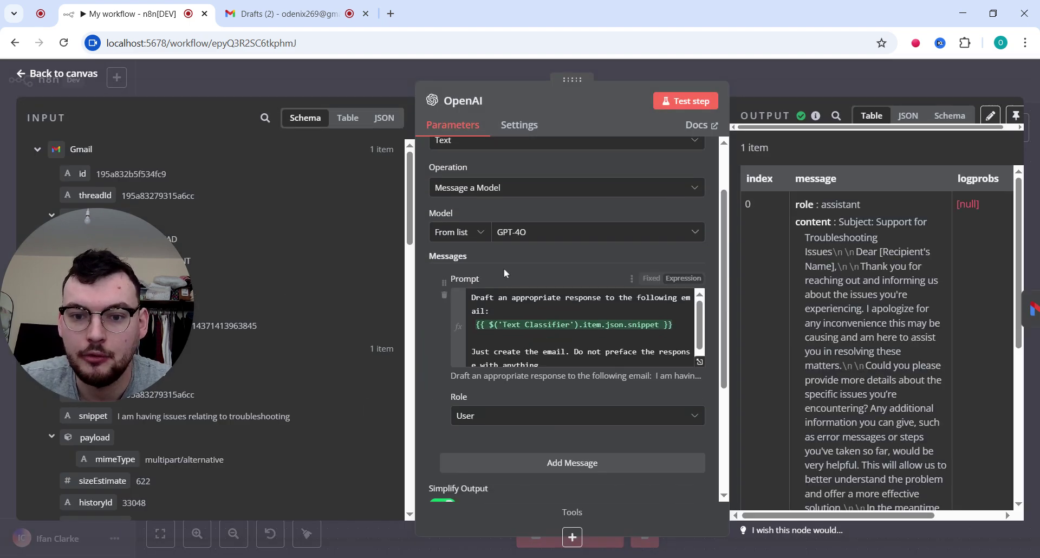
drag(501, 311, 484, 298)
click(494, 312)
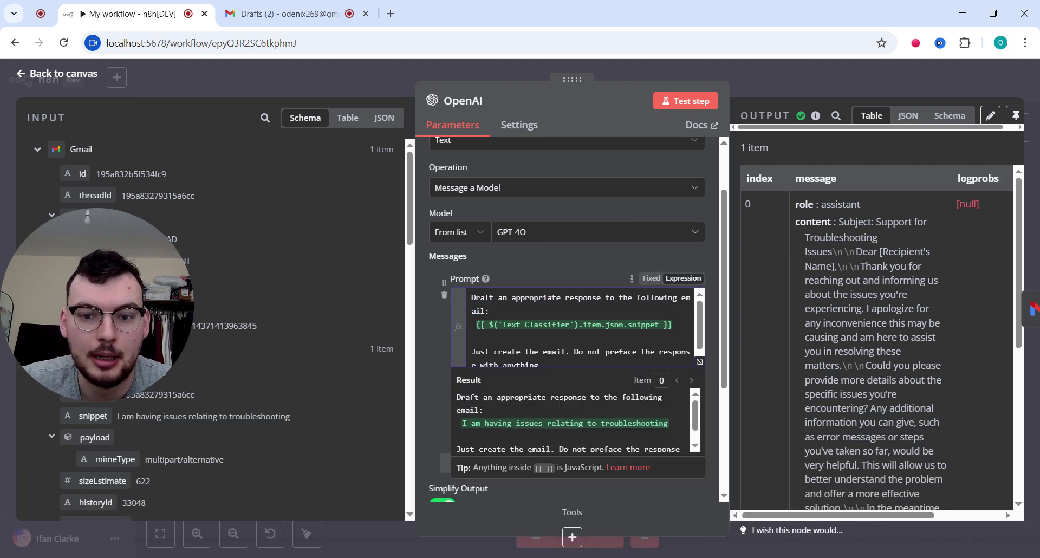
drag(98, 288, 266, 406)
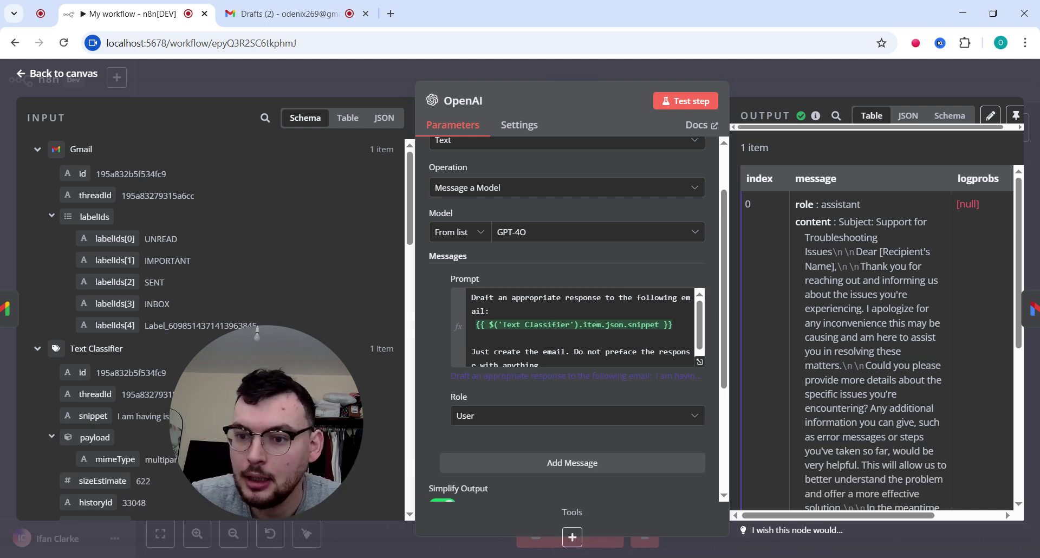
drag(856, 255, 902, 448)
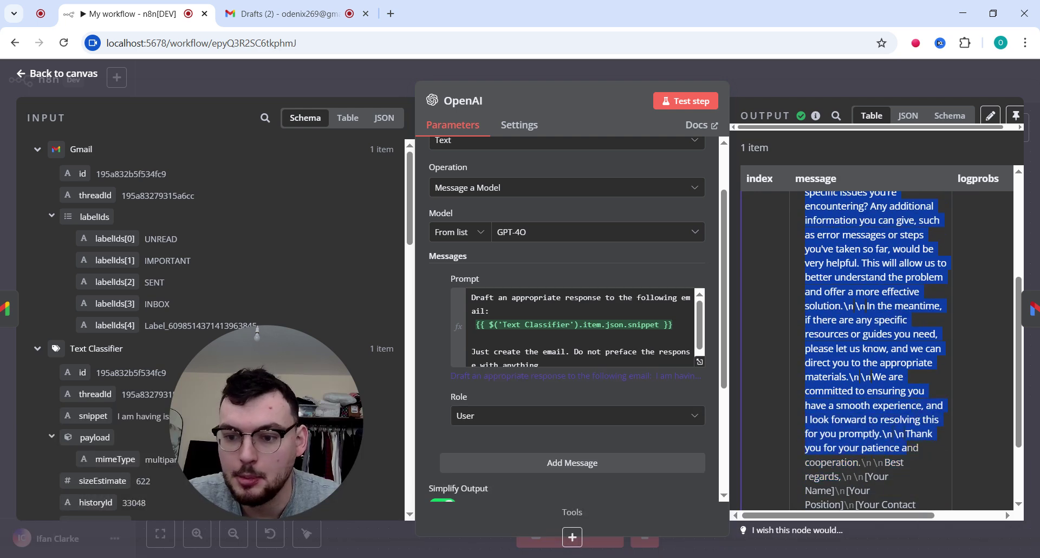
click(22, 76)
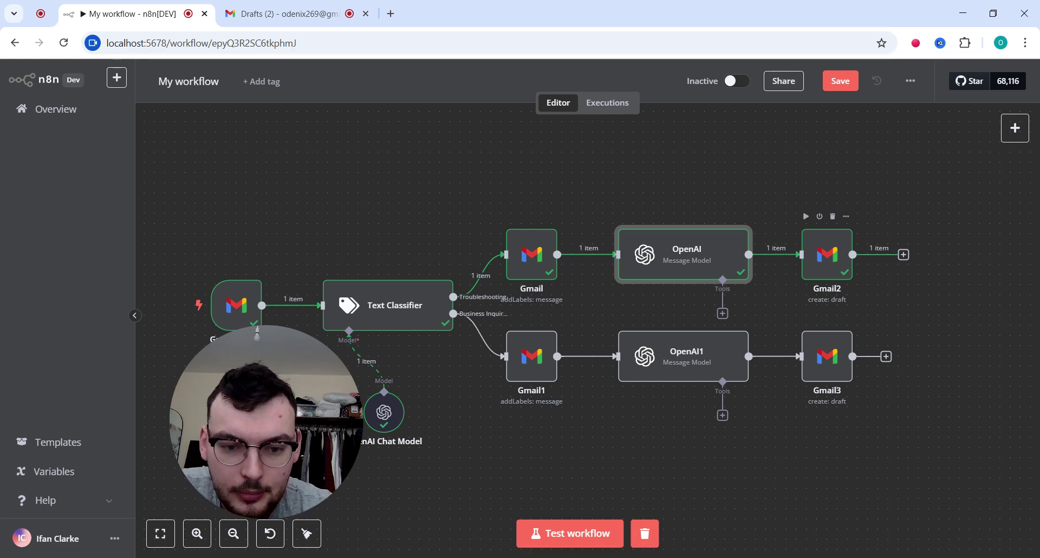
Step: Examine the Gmail2 draft node's subject, message and To Email expression, and return to the canvas
click(827, 269)
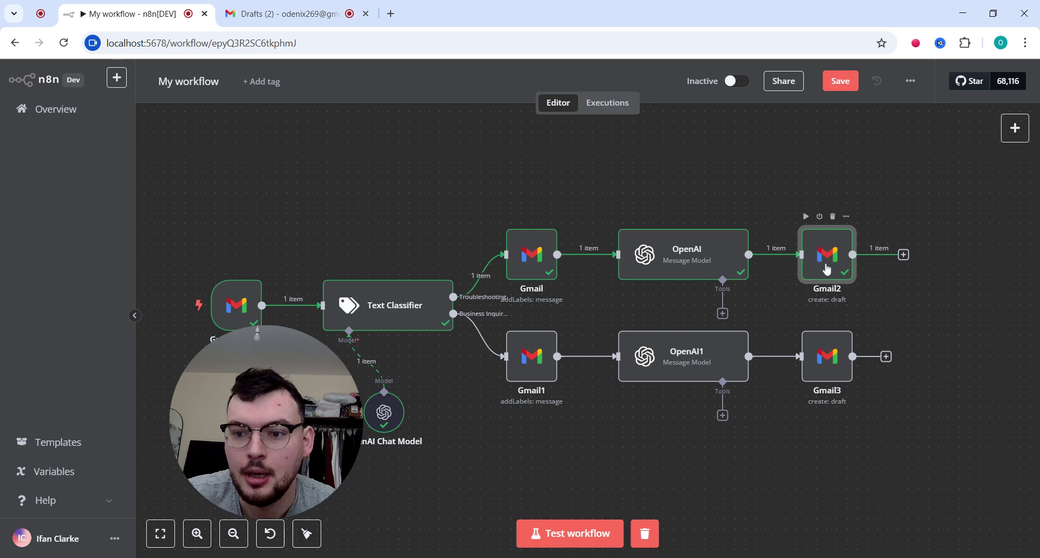
double_click(827, 269)
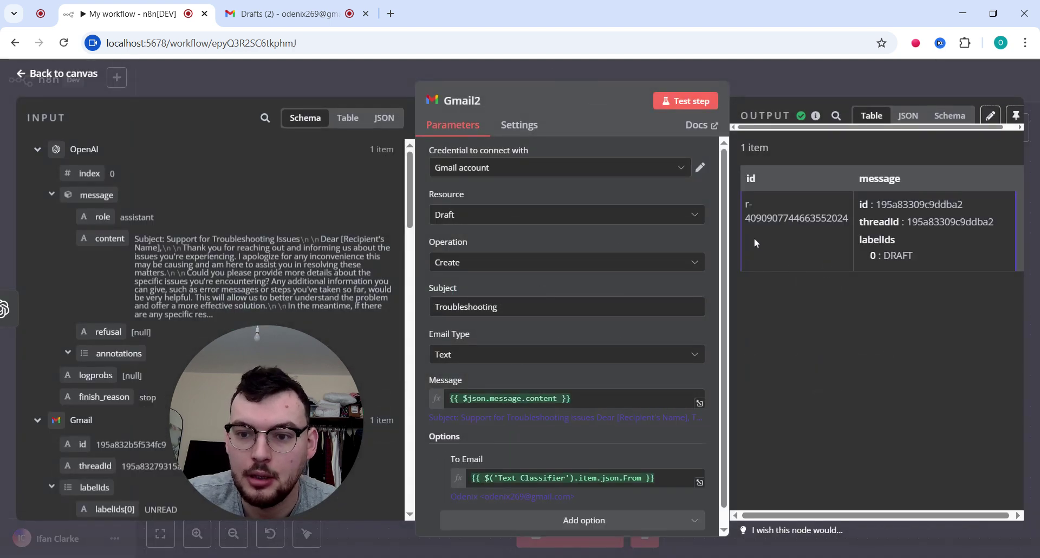
scroll(725, 274, down, 1)
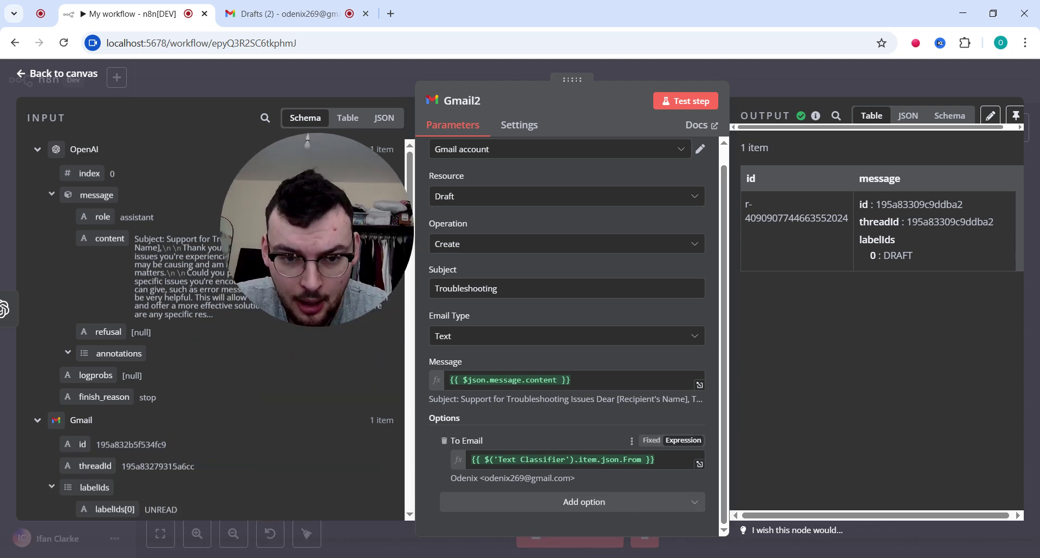
click(602, 459)
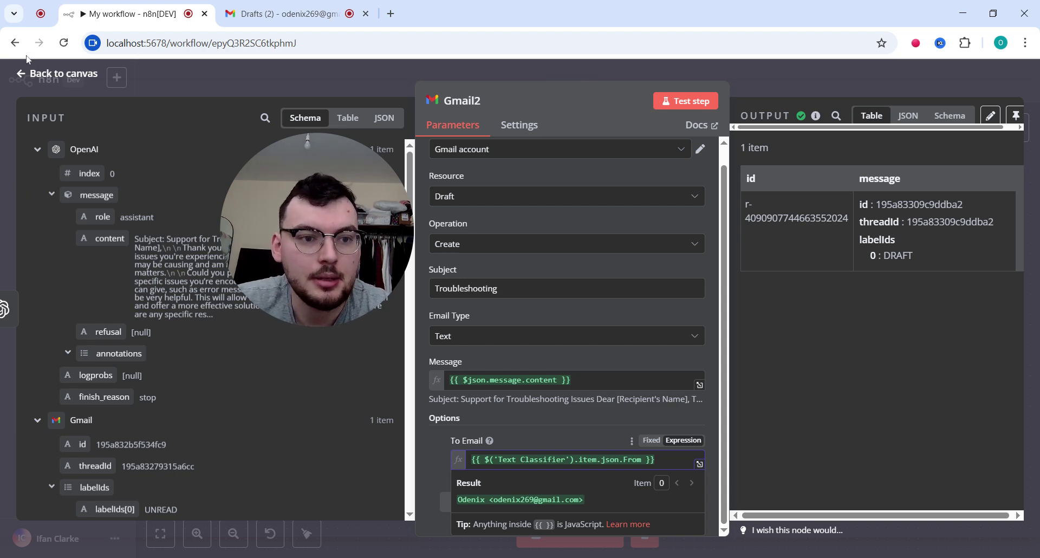
click(26, 75)
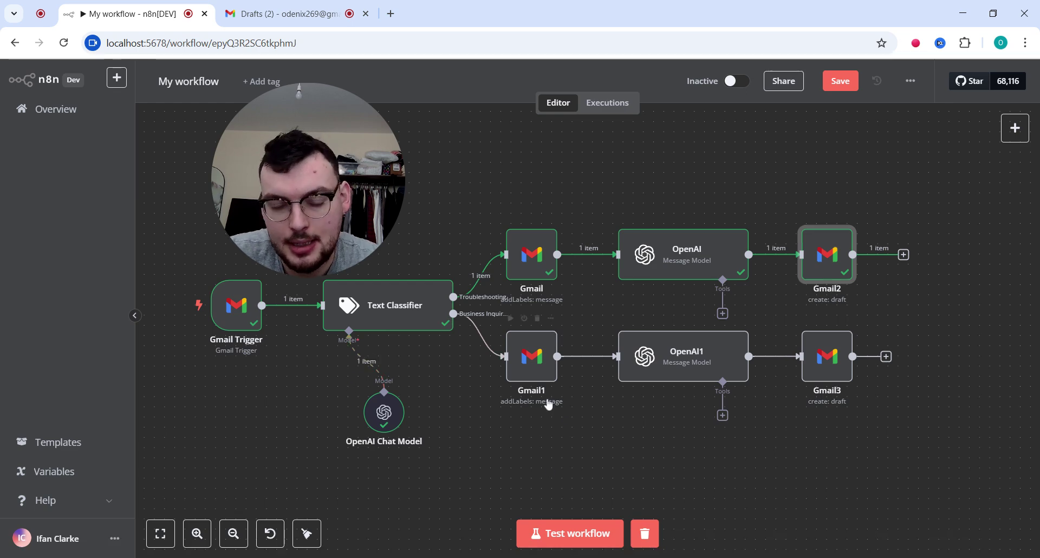
Step: Select the Gmail3 draft node at the end of the Business Inquiries branch
mouse_move(535, 373)
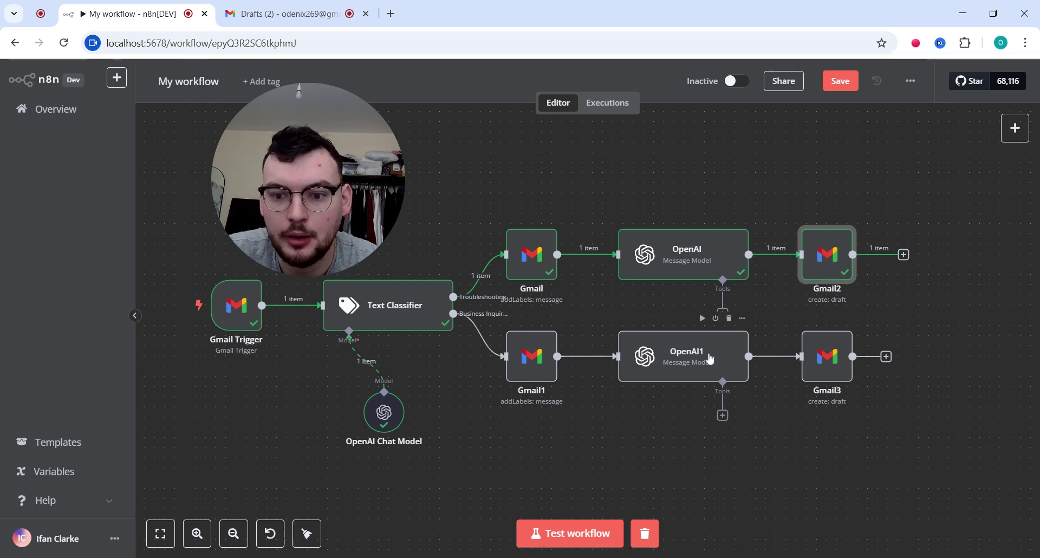
click(829, 365)
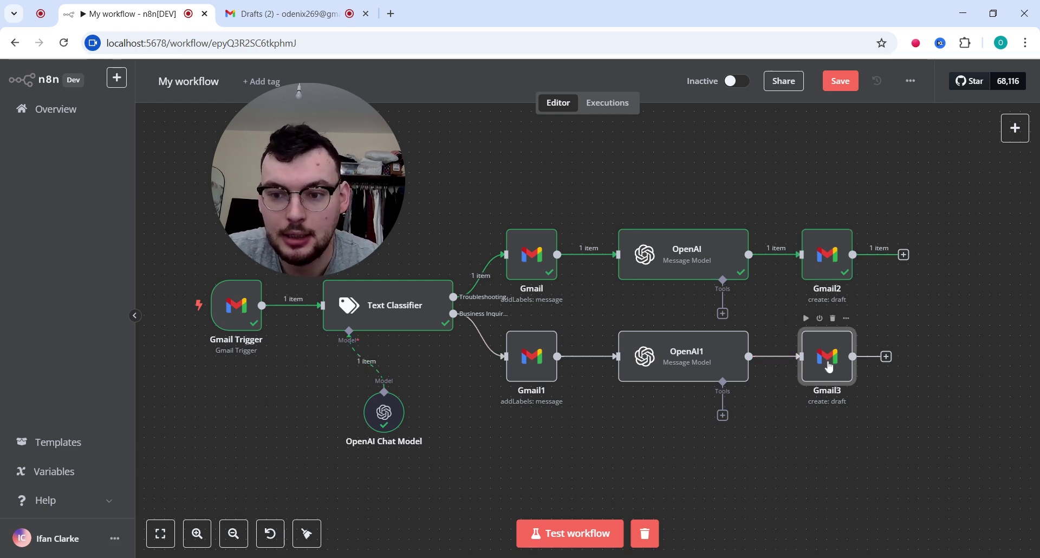
Step: Examine the Gmail3 draft node's subject and message expression, and return to the canvas
double_click(828, 366)
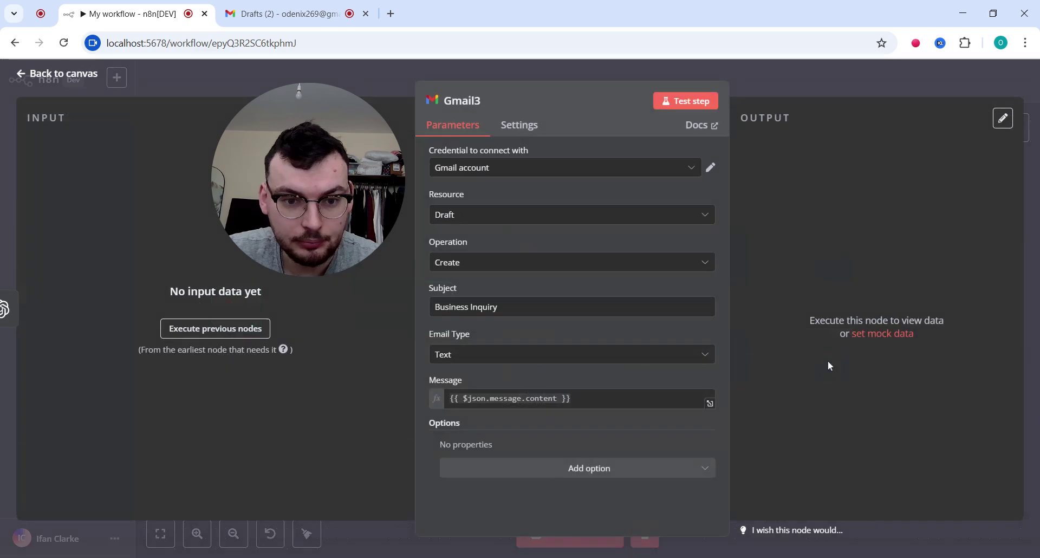
click(523, 308)
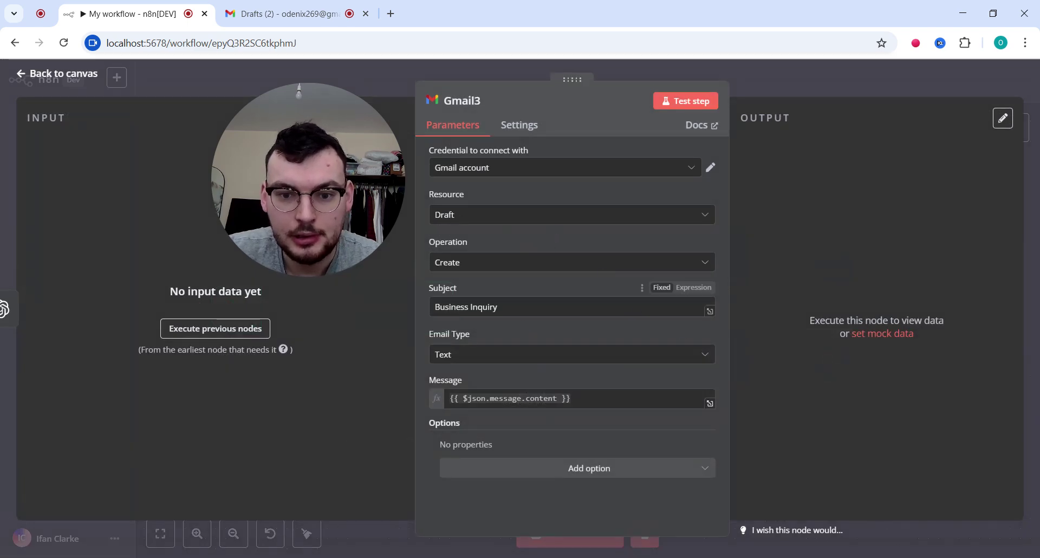
click(18, 74)
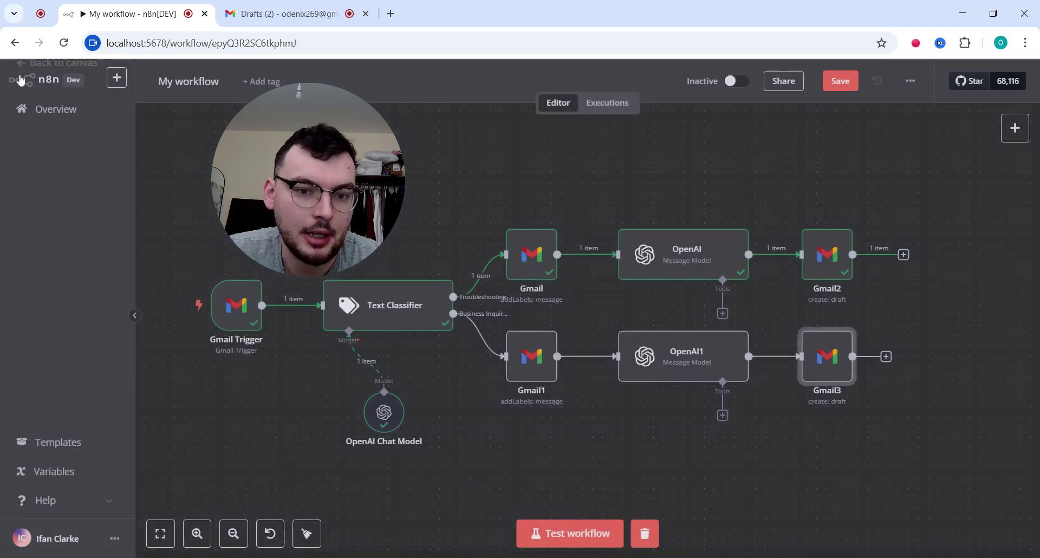
Step: Switch to Gmail, show the inbox and close the open Troubleshooting draft
click(290, 13)
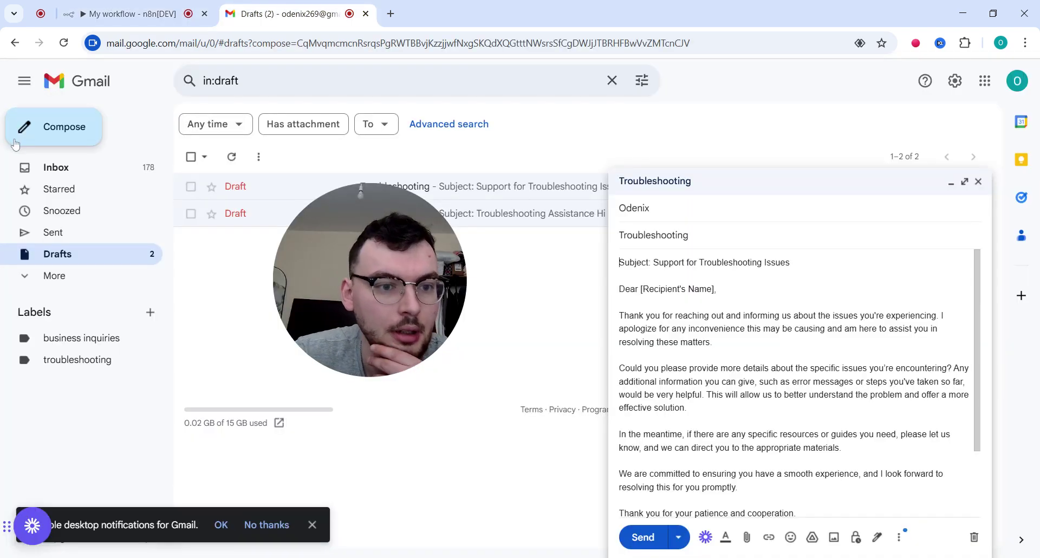
click(47, 170)
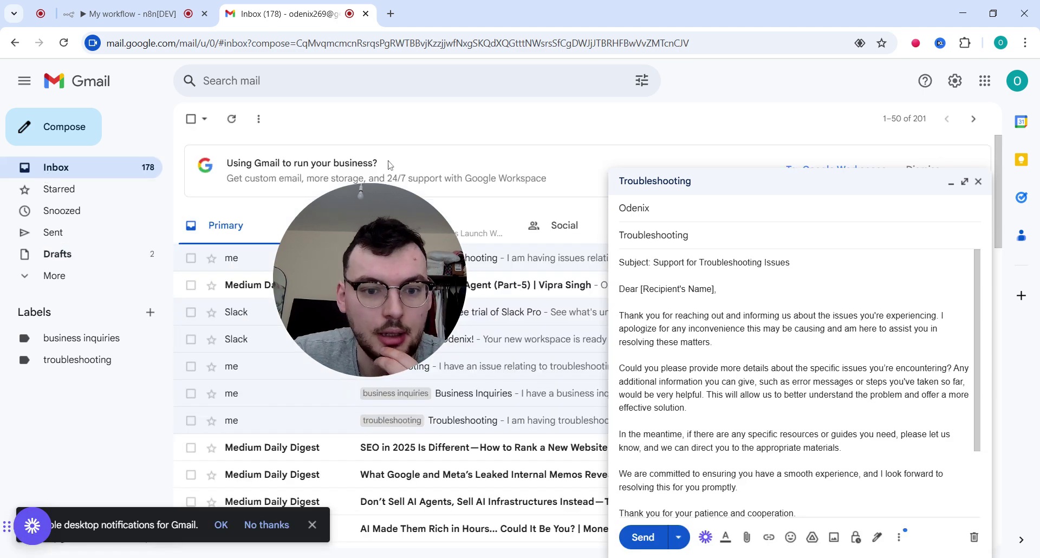
click(979, 181)
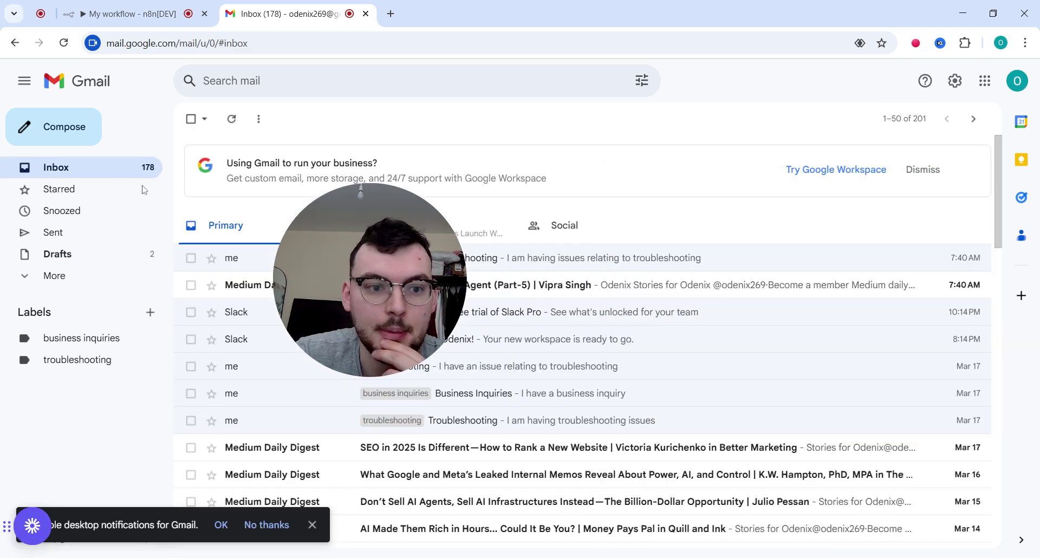
Step: Send a new email to the own account with subject "Business Inquiry" and message "I have a business inquiry"
click(80, 132)
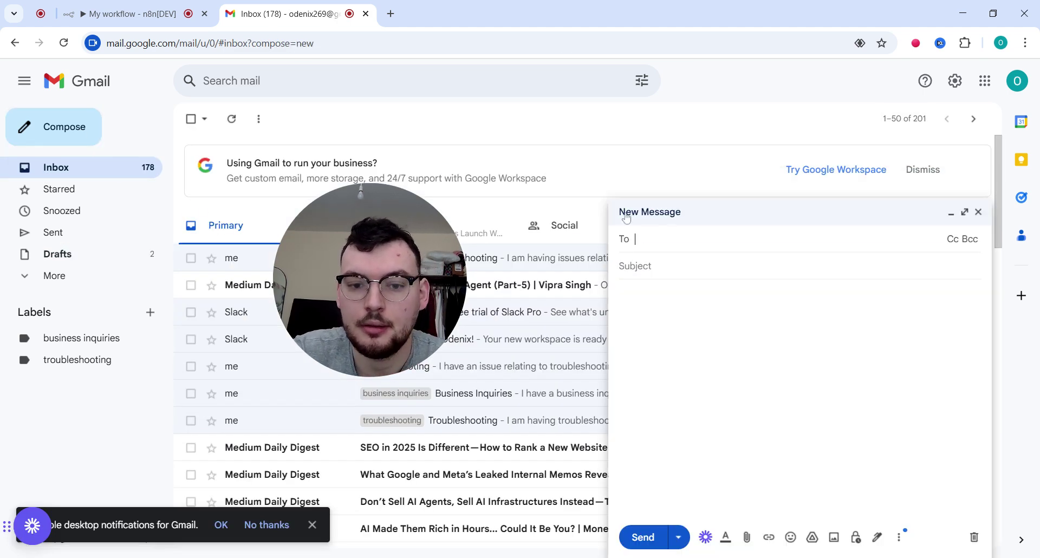
text(oden)
click(790, 288)
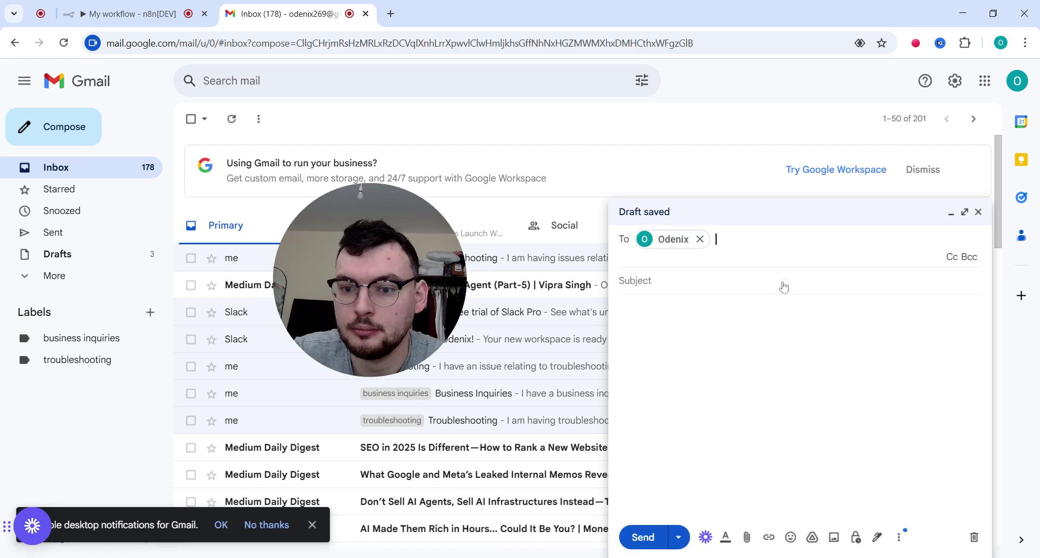
click(704, 276)
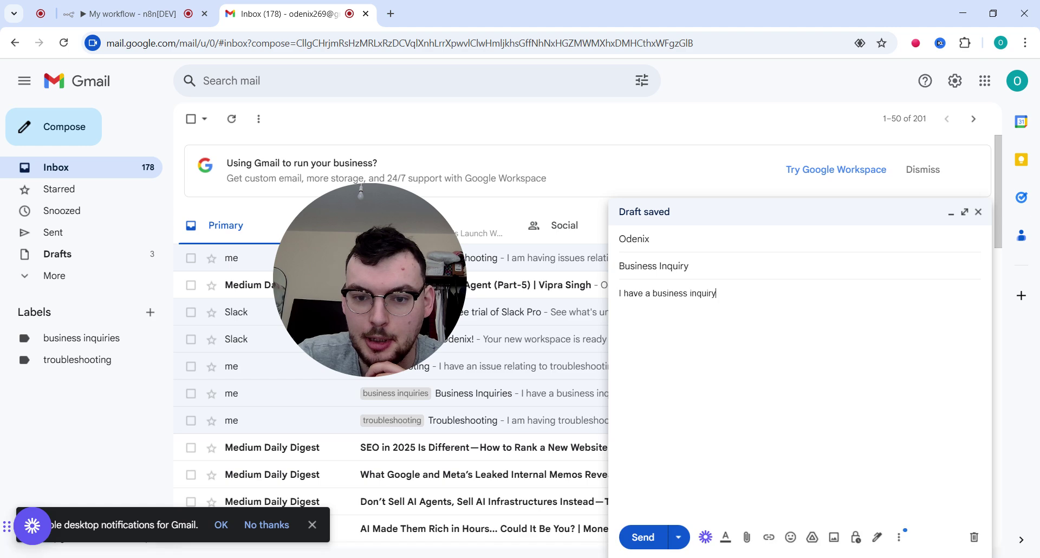
click(643, 537)
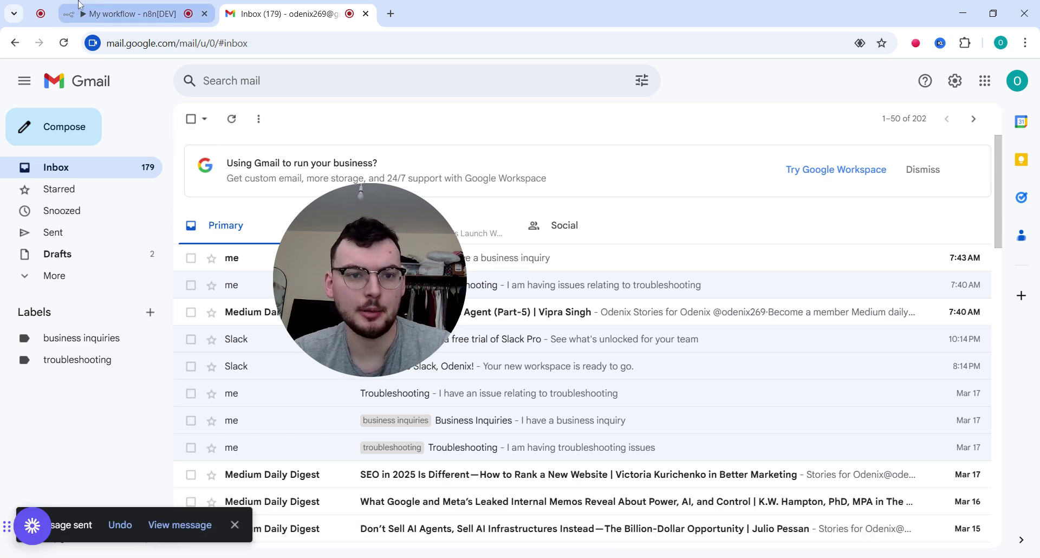
Step: Switch to the n8n workflow and run a test execution on the new email
click(120, 5)
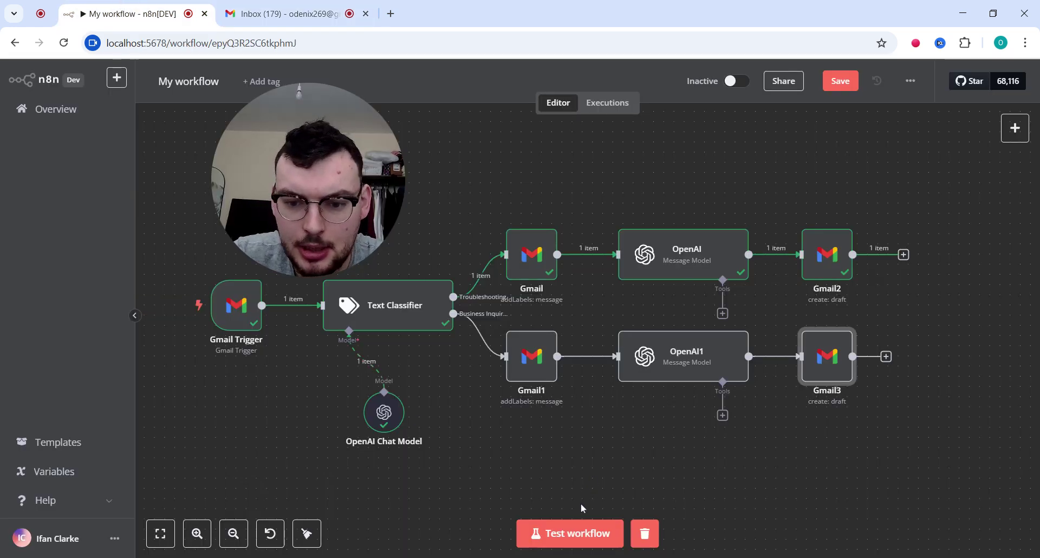
click(550, 533)
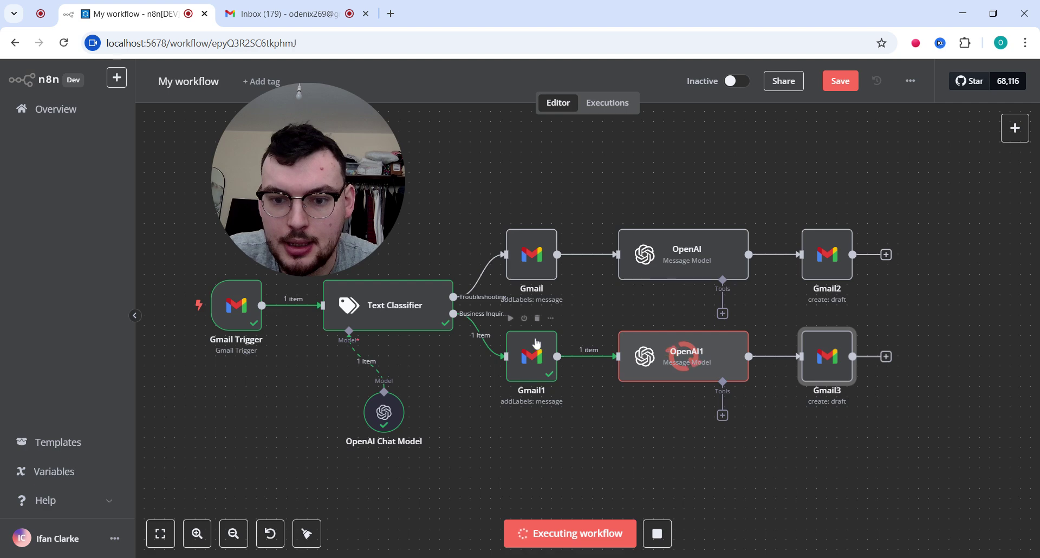
Step: Switch to Gmail and open the new Business Inquiry message in Drafts to examine the generated reply
click(292, 13)
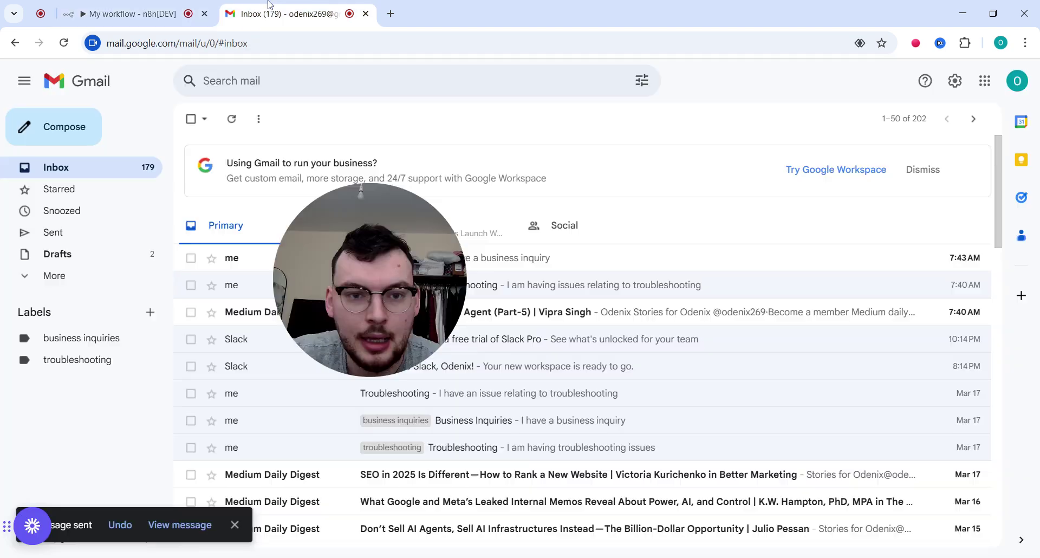
click(88, 261)
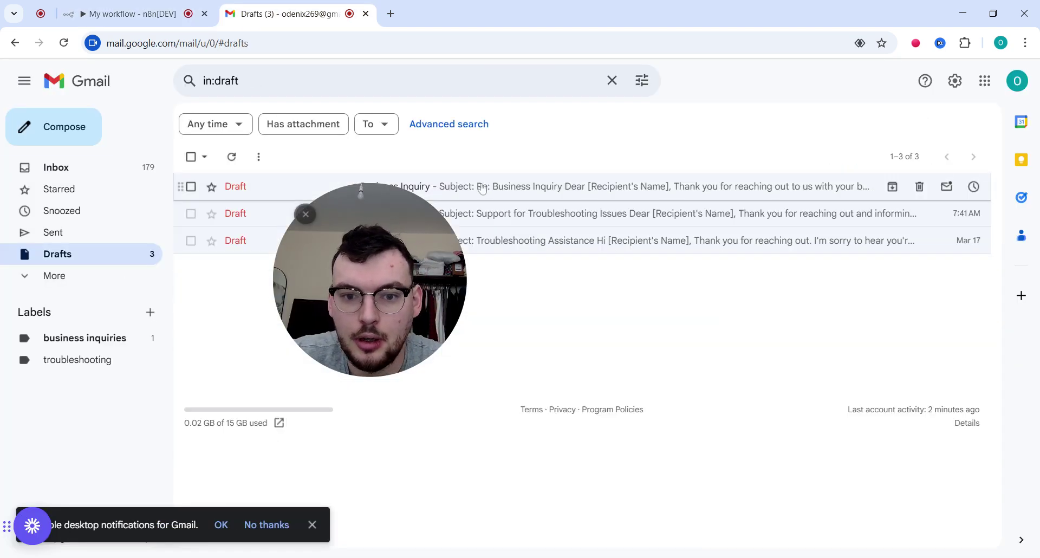
drag(372, 295, 570, 395)
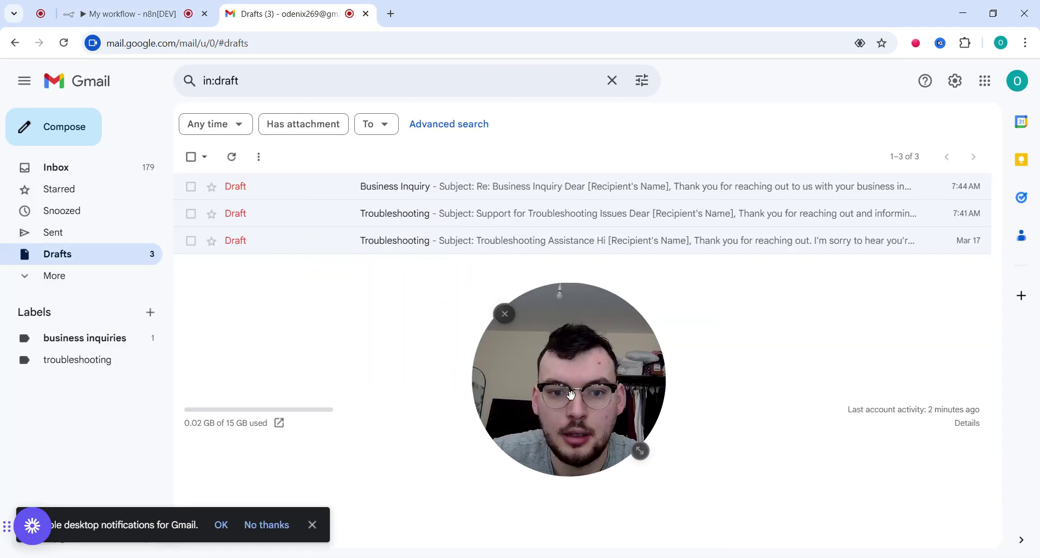
click(519, 188)
drag(638, 448, 446, 411)
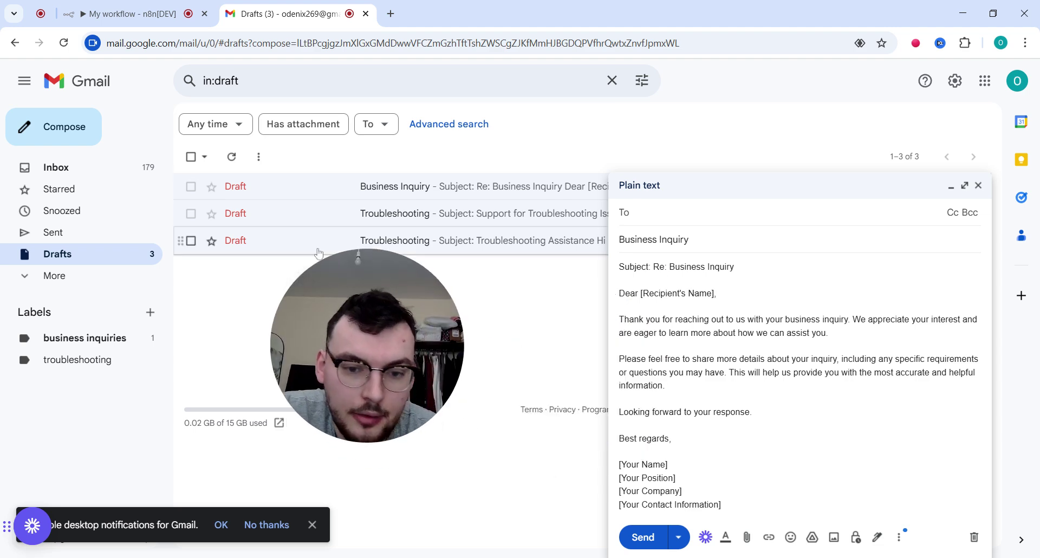